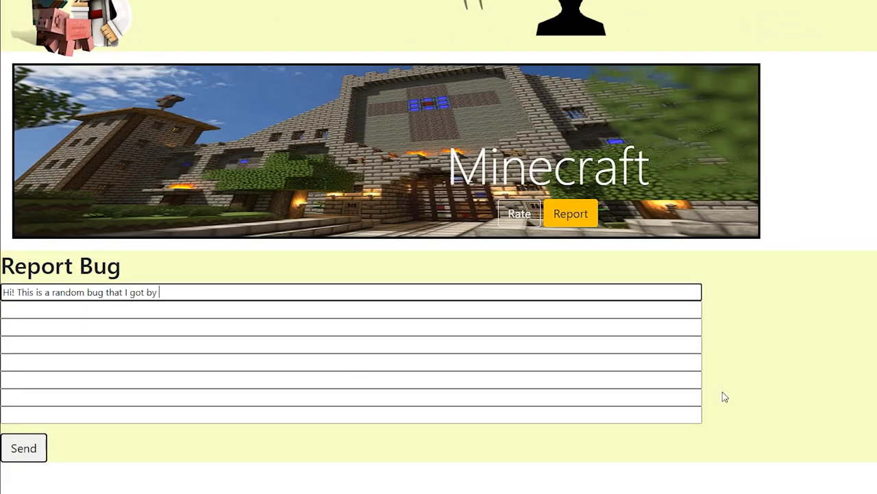
{"action": "type", "text": "downloading"}
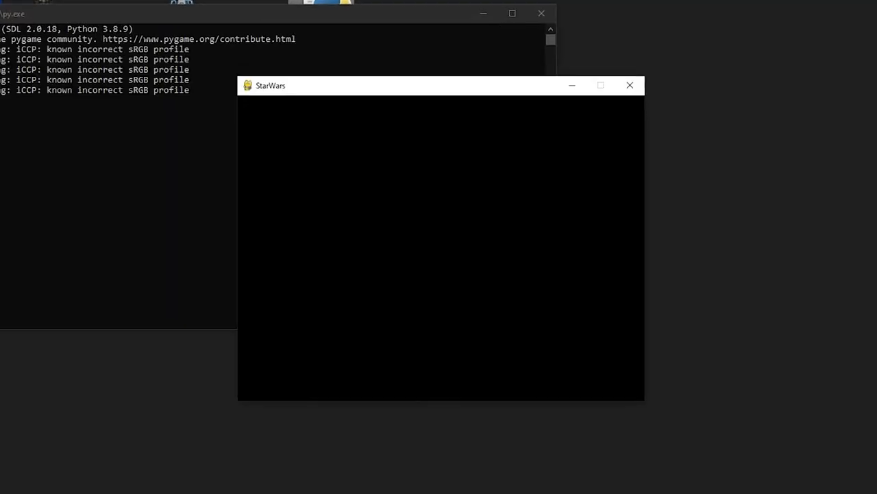
Steer the player ship left with the arrow key while firing lasers with Space at the enemy row
{"action": "key", "text": "Left"}
{"action": "key", "text": "Left"}
{"action": "key", "text": "Left"}
{"action": "key", "text": "space"}
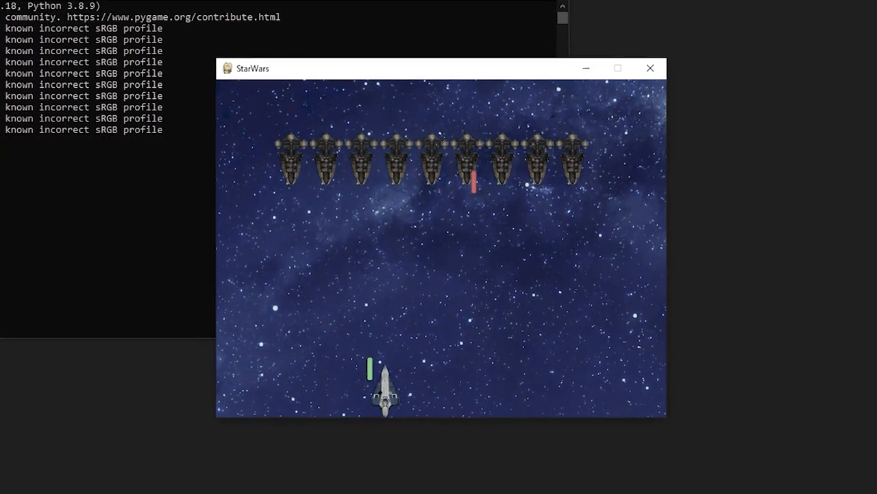